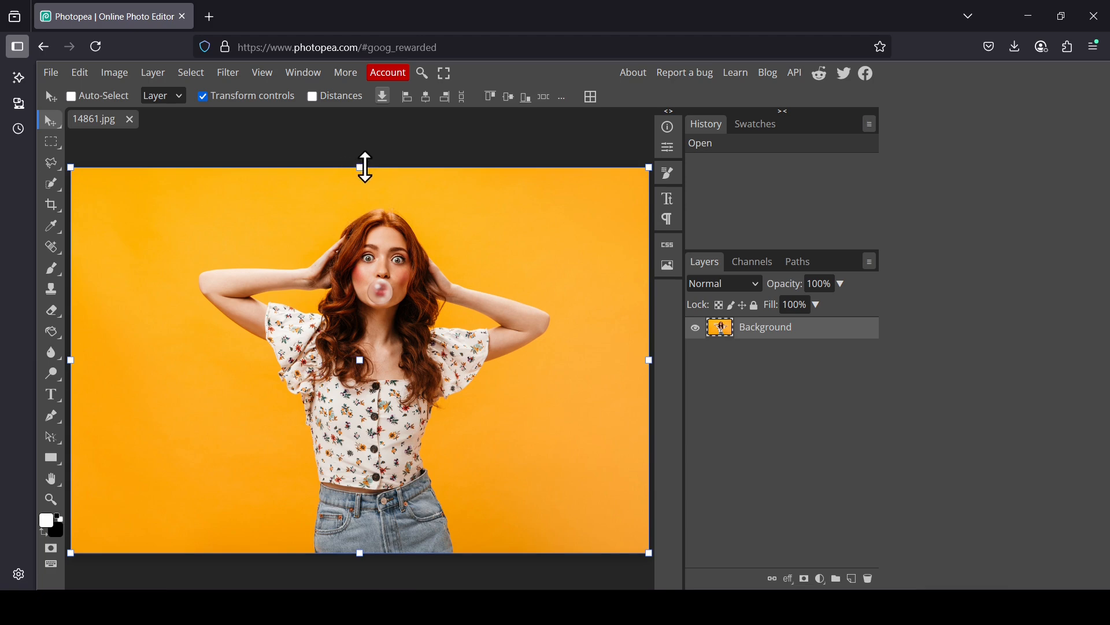
# Enlarge the photo to about 259% and reposition it so the woman's face and hair fill the middle of the canvas
pyautogui.moveTo(365, 167); pyautogui.dragTo(492, 1)
pyautogui.moveTo(479, 252); pyautogui.dragTo(449, 402)
pyautogui.moveTo(329, 148); pyautogui.dragTo(397, 11)
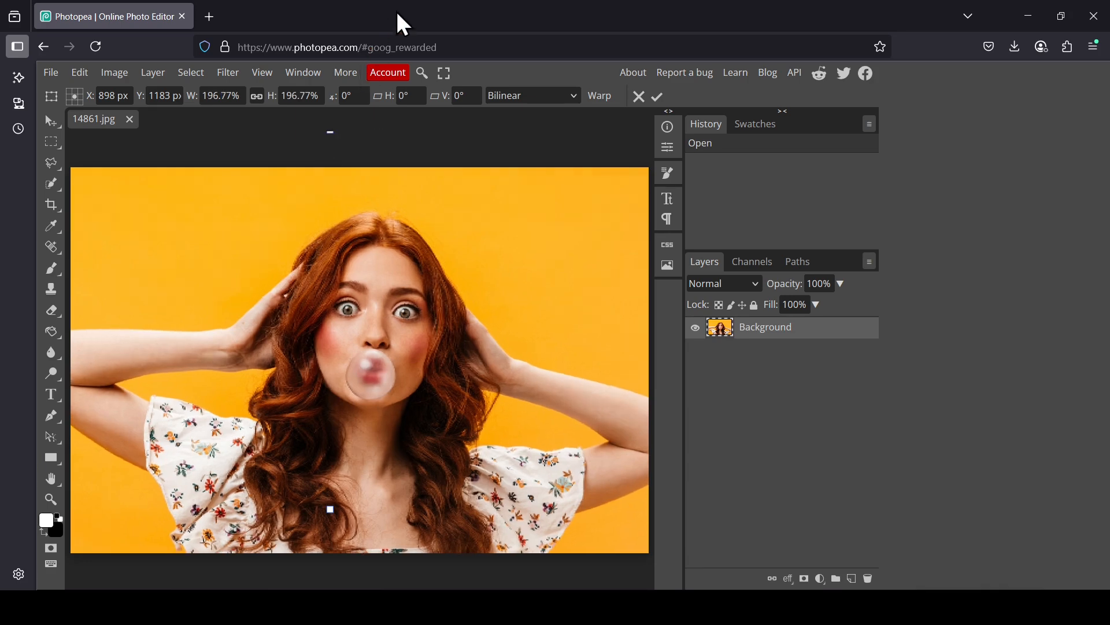
pyautogui.moveTo(493, 242); pyautogui.dragTo(480, 307)
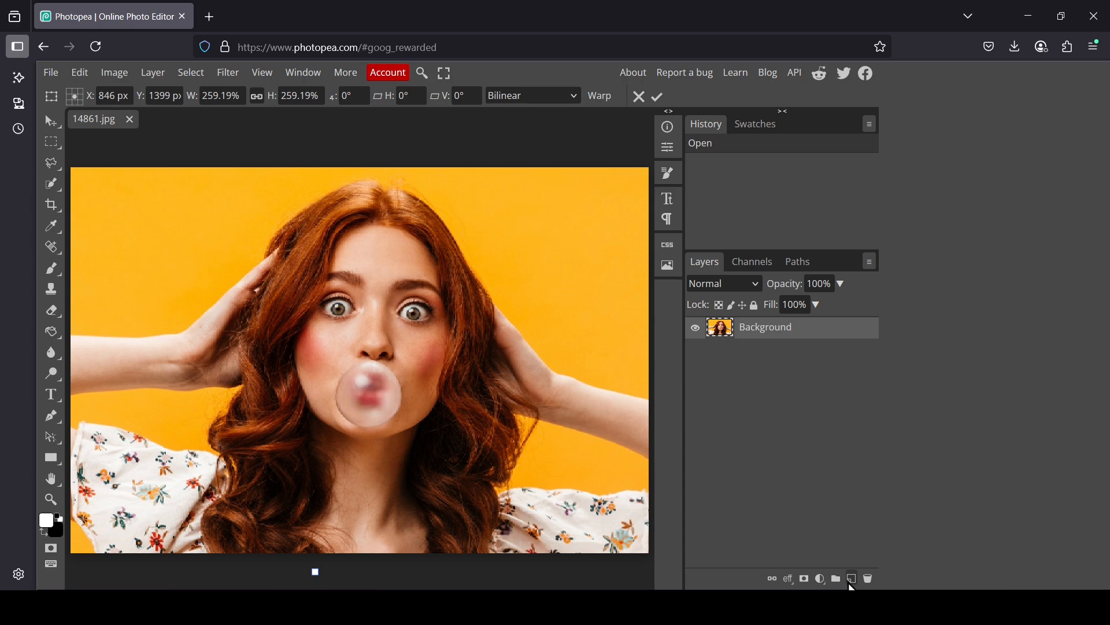
# Add a new layer filled with white using the Paint Bucket and place it below the photo layer
pyautogui.click(852, 579)
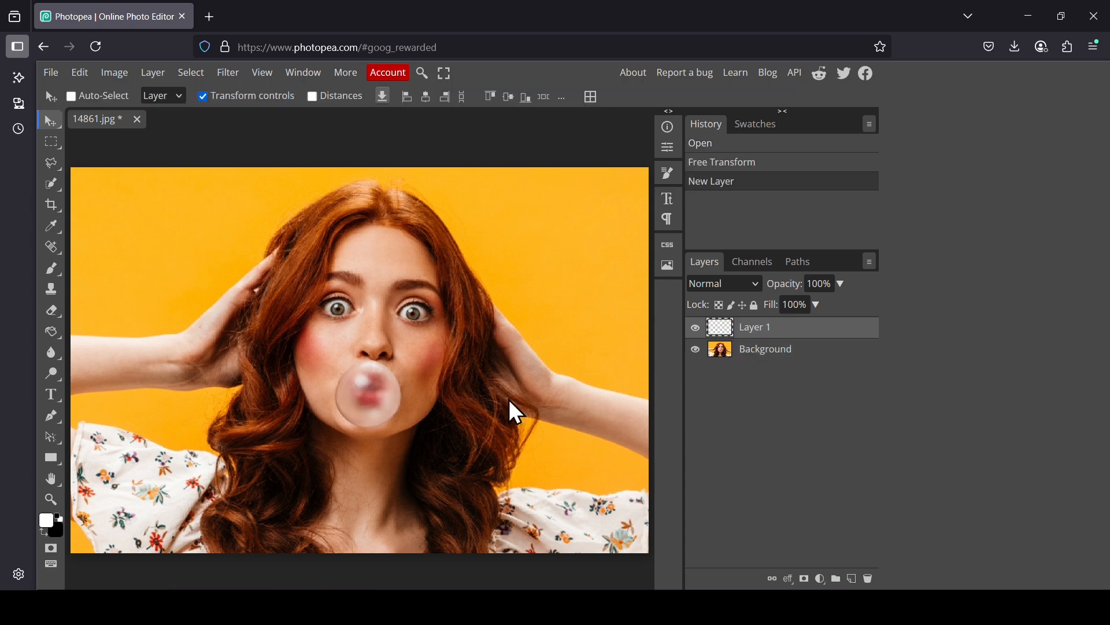
pyautogui.click(56, 334)
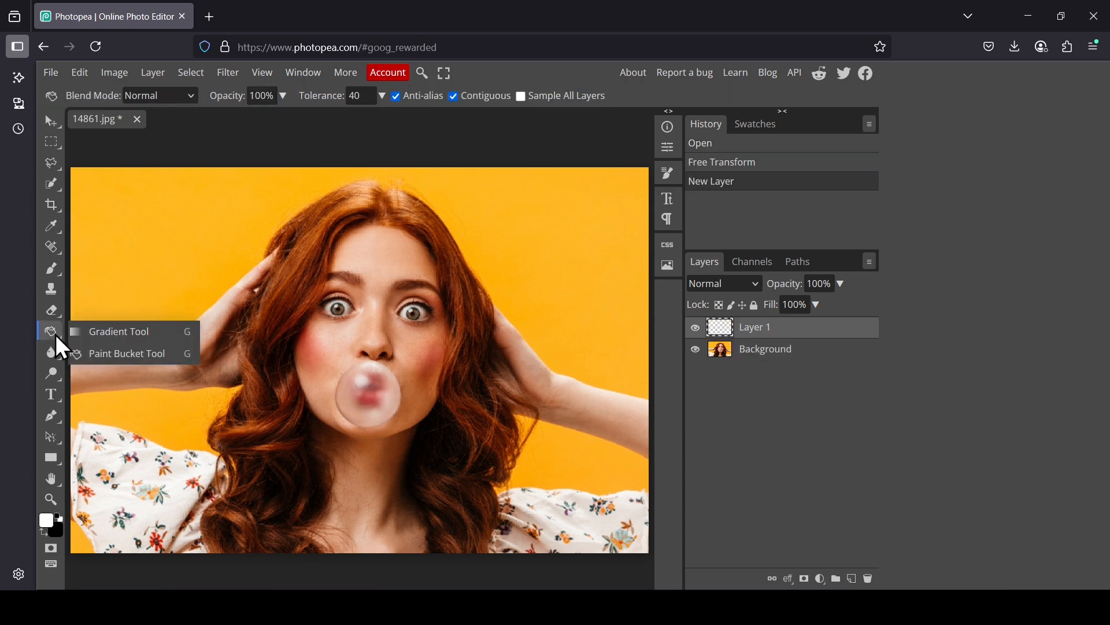
pyautogui.click(137, 354)
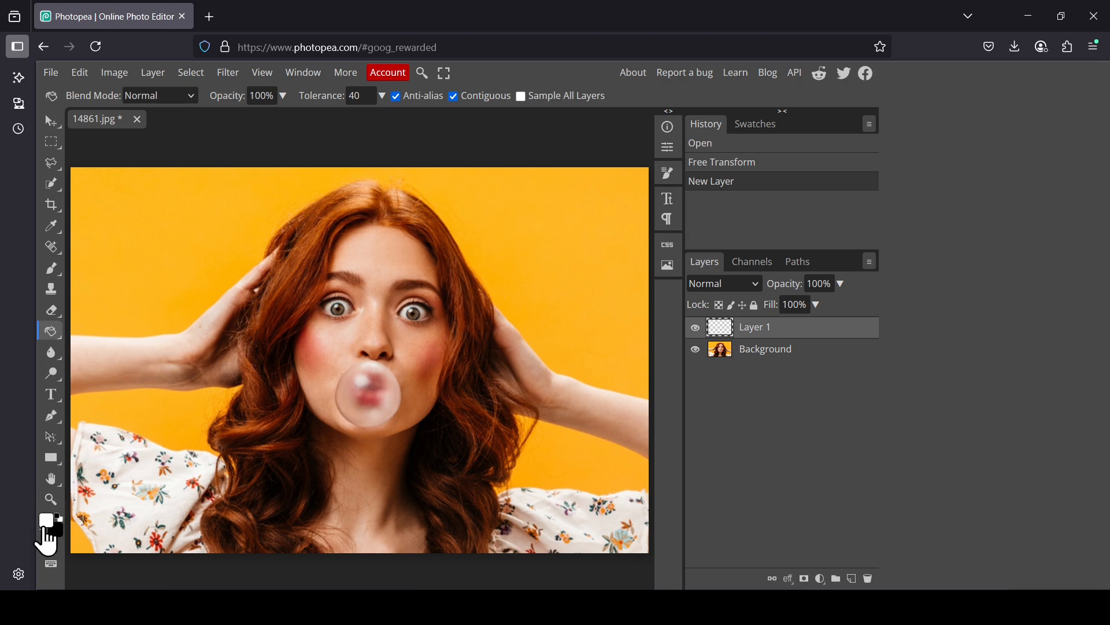
pyautogui.click(458, 314)
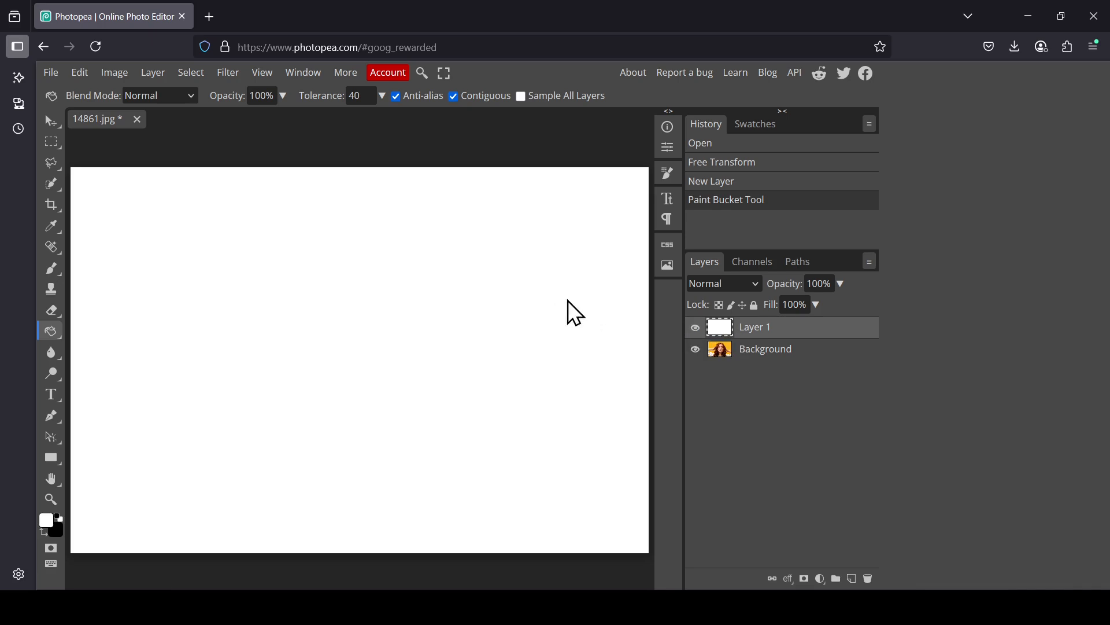
pyautogui.moveTo(738, 335); pyautogui.dragTo(736, 360)
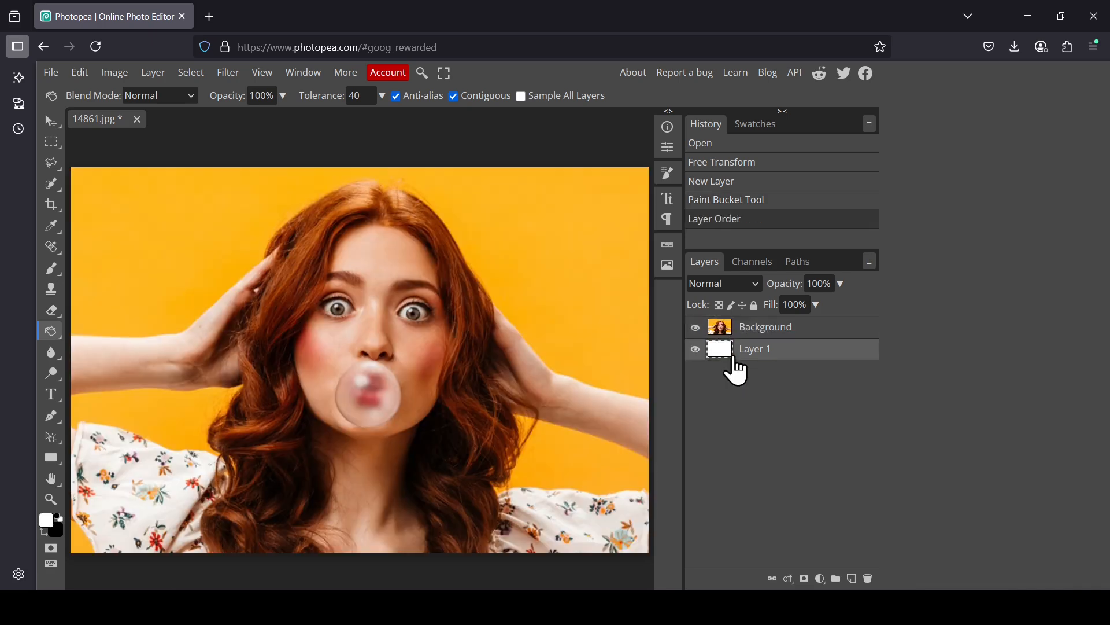
# Draw a wide black rectangle with fully rounded ends above the photo layer and position it across the woman's forehead
pyautogui.click(732, 340)
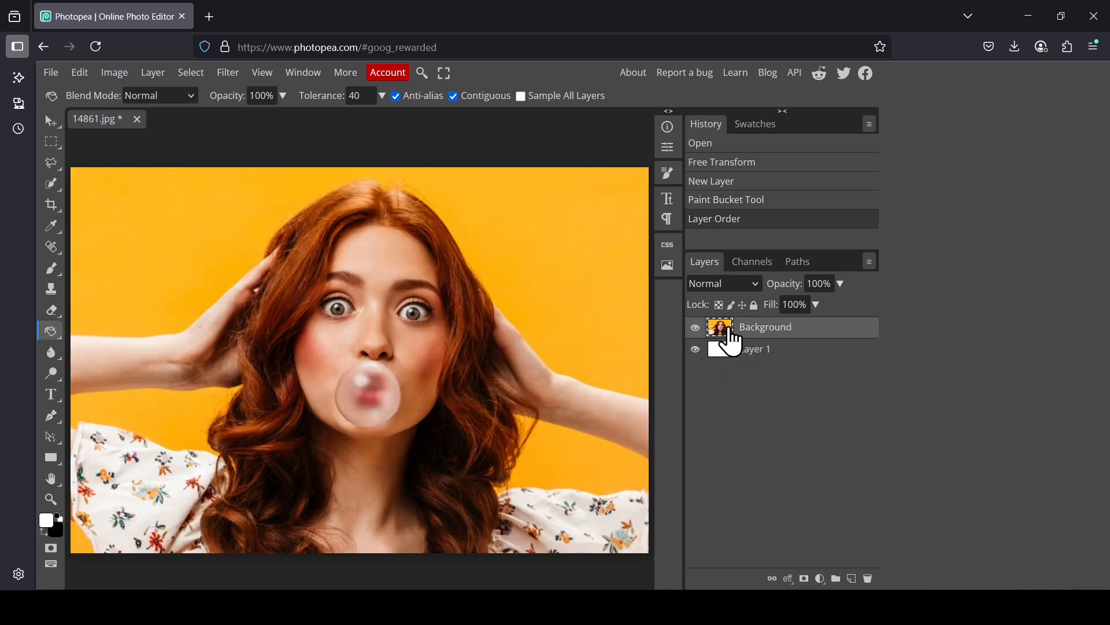
pyautogui.click(50, 457)
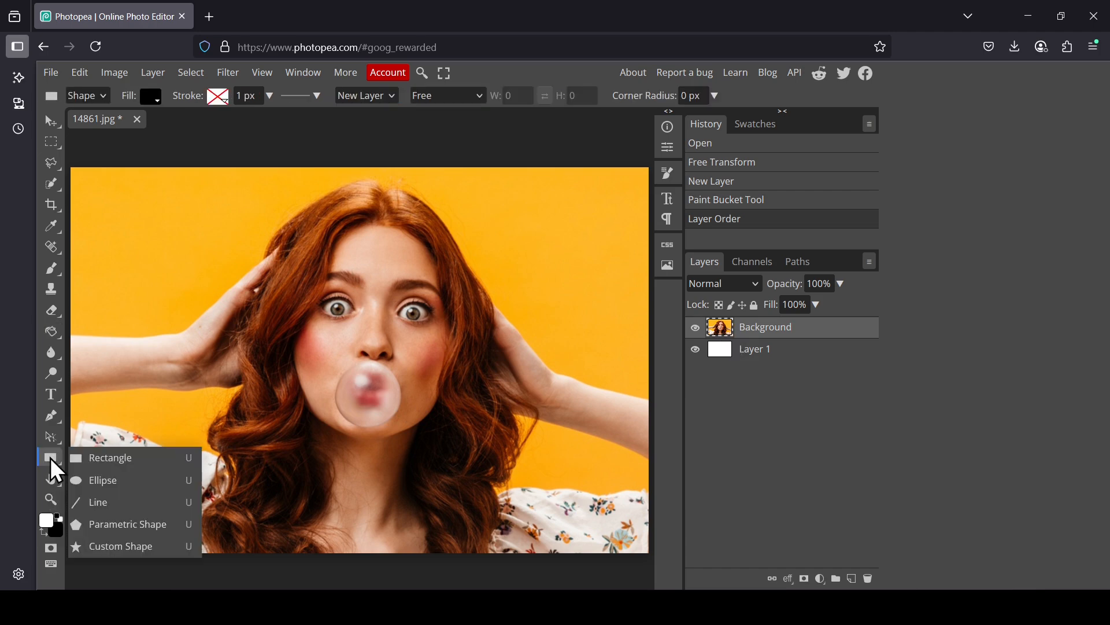
pyautogui.click(117, 458)
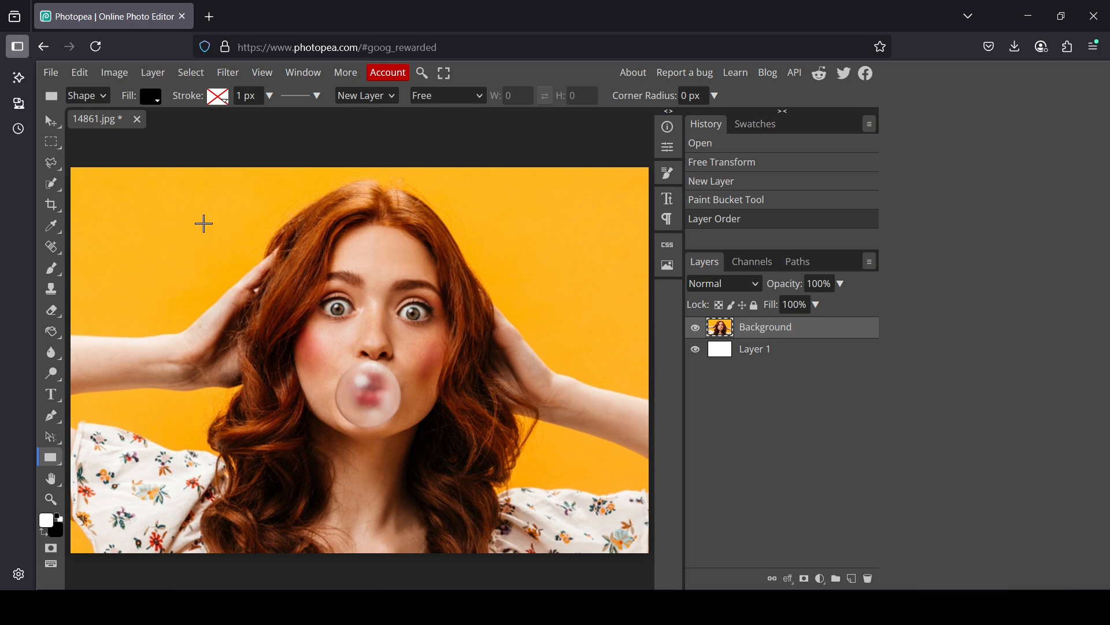
pyautogui.moveTo(210, 224); pyautogui.dragTo(527, 286)
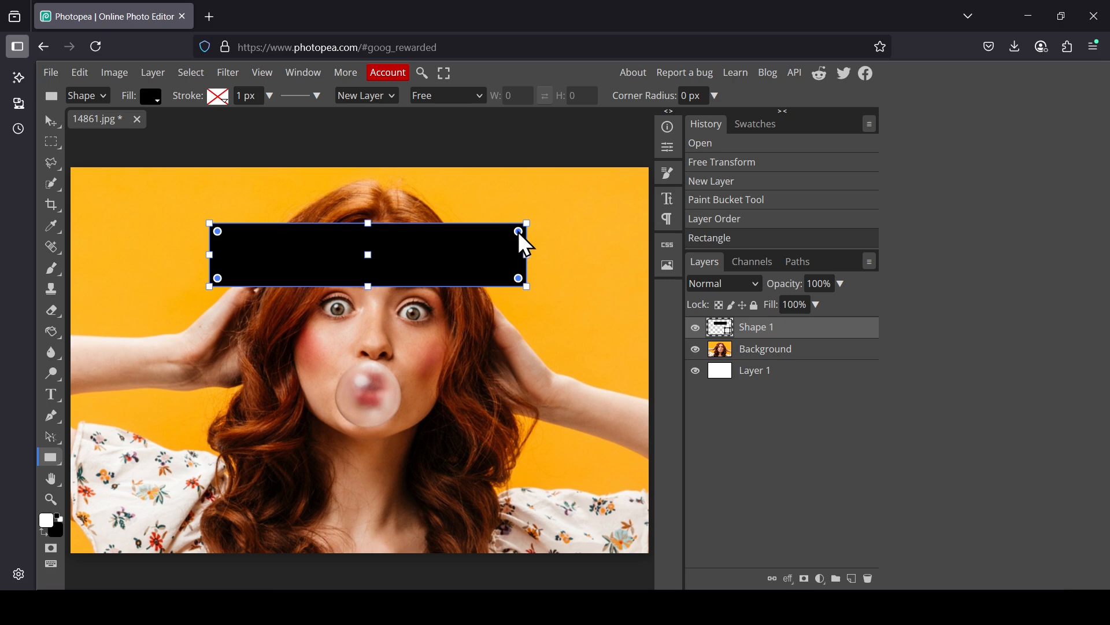
pyautogui.moveTo(518, 232); pyautogui.dragTo(464, 214)
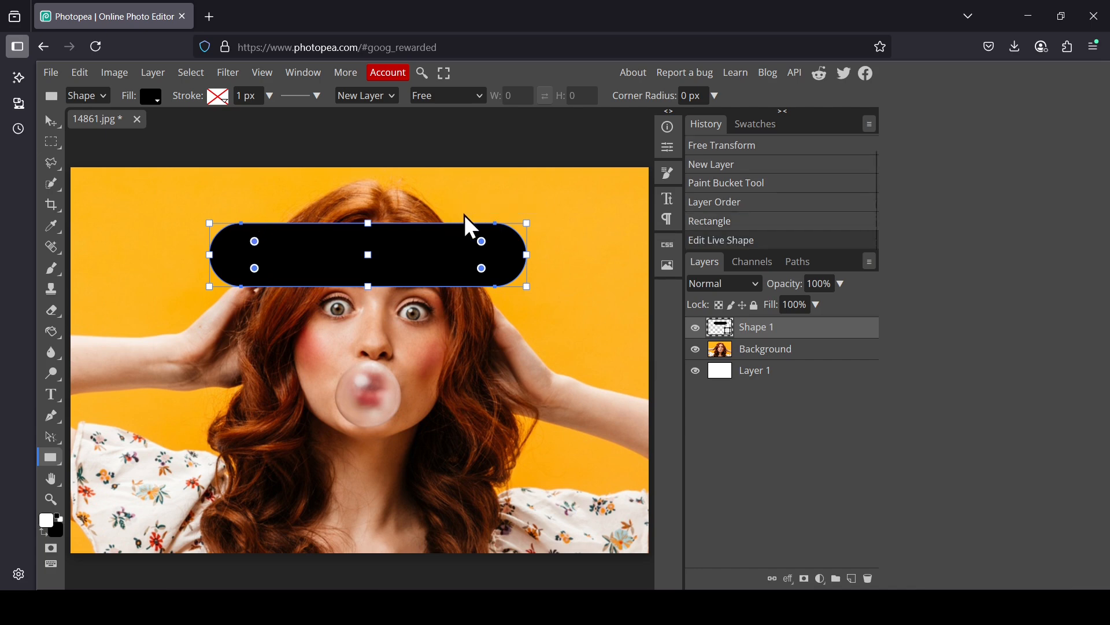
pyautogui.click(46, 124)
pyautogui.moveTo(413, 247); pyautogui.dragTo(411, 230)
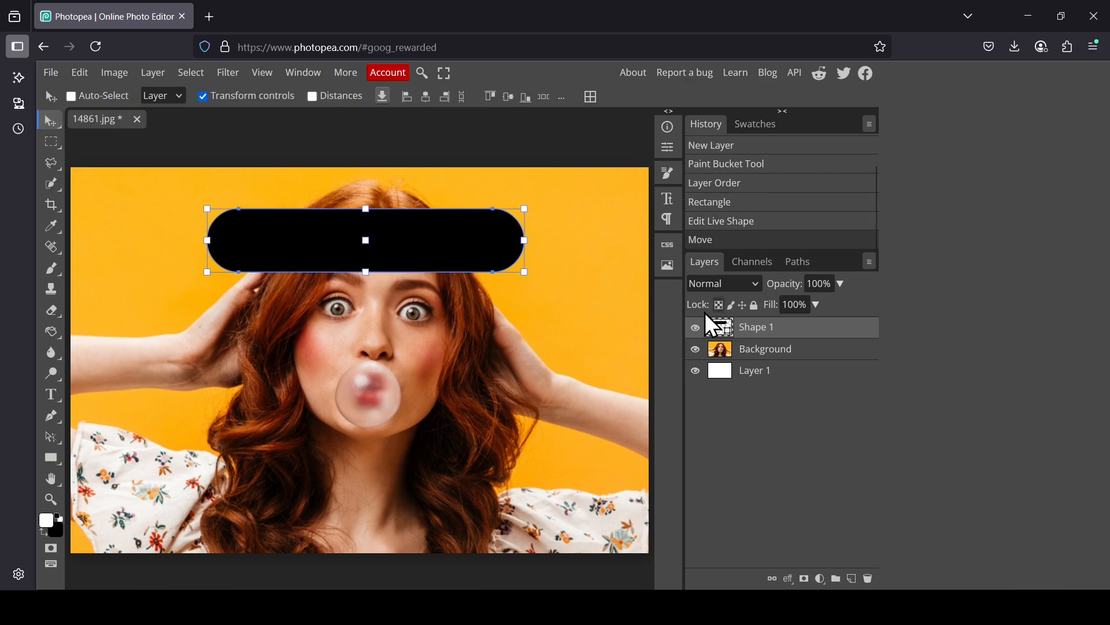
# Duplicate the rounded bar three times and stack the copies below it with small gaps, down to the woman's chest
pyautogui.rightClick(746, 341)
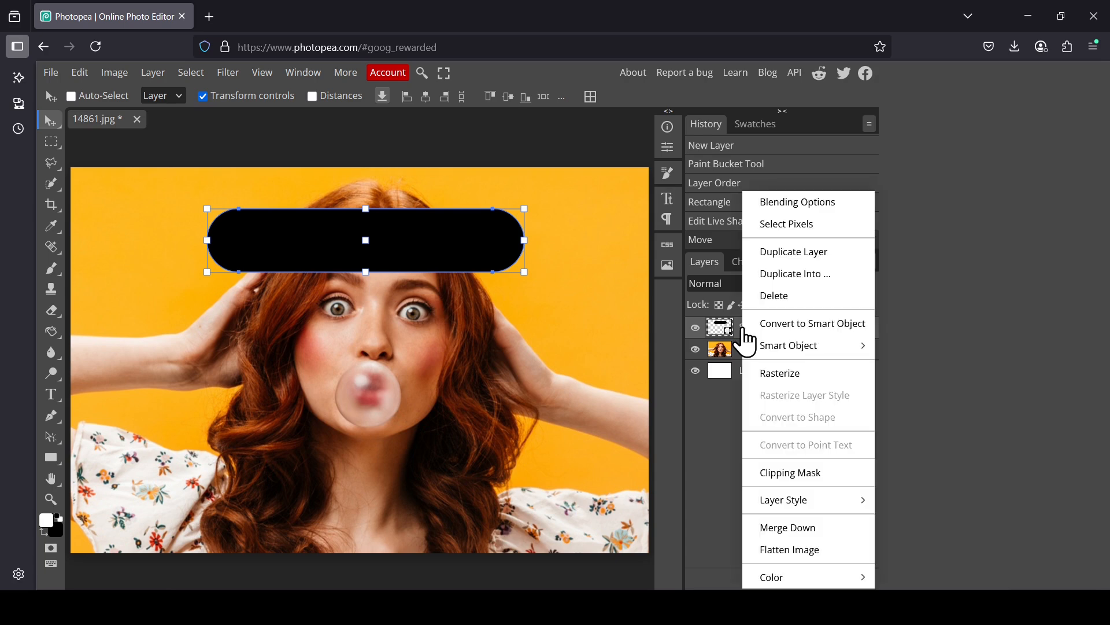
pyautogui.click(796, 252)
pyautogui.moveTo(425, 250); pyautogui.dragTo(422, 319)
pyautogui.rightClick(778, 350)
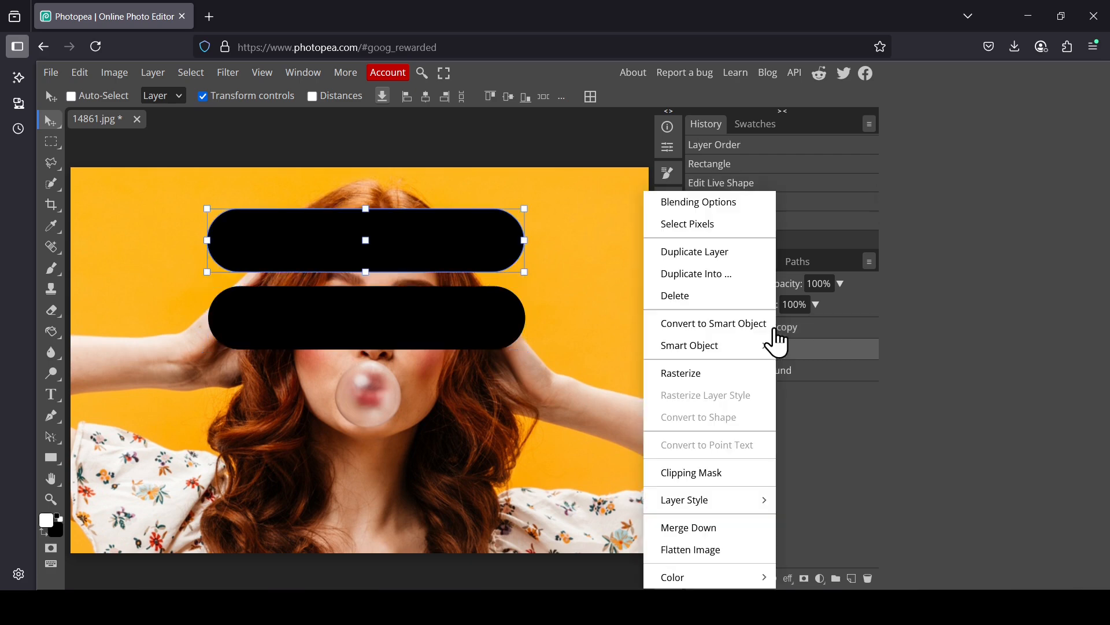
pyautogui.click(733, 255)
pyautogui.moveTo(429, 310); pyautogui.dragTo(431, 467)
pyautogui.rightClick(743, 354)
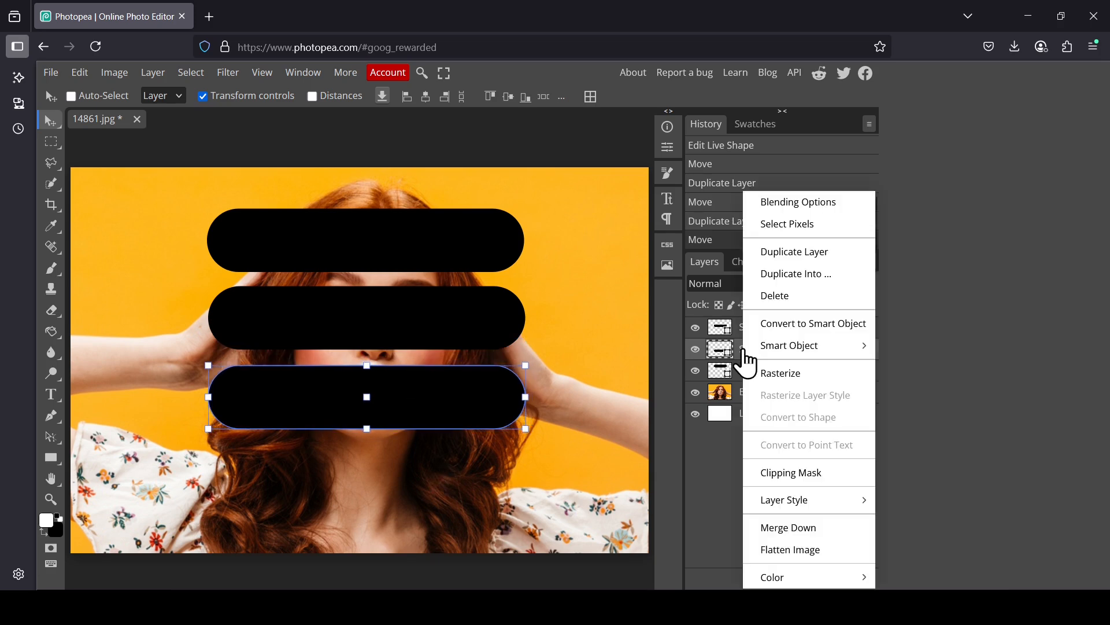
pyautogui.click(821, 252)
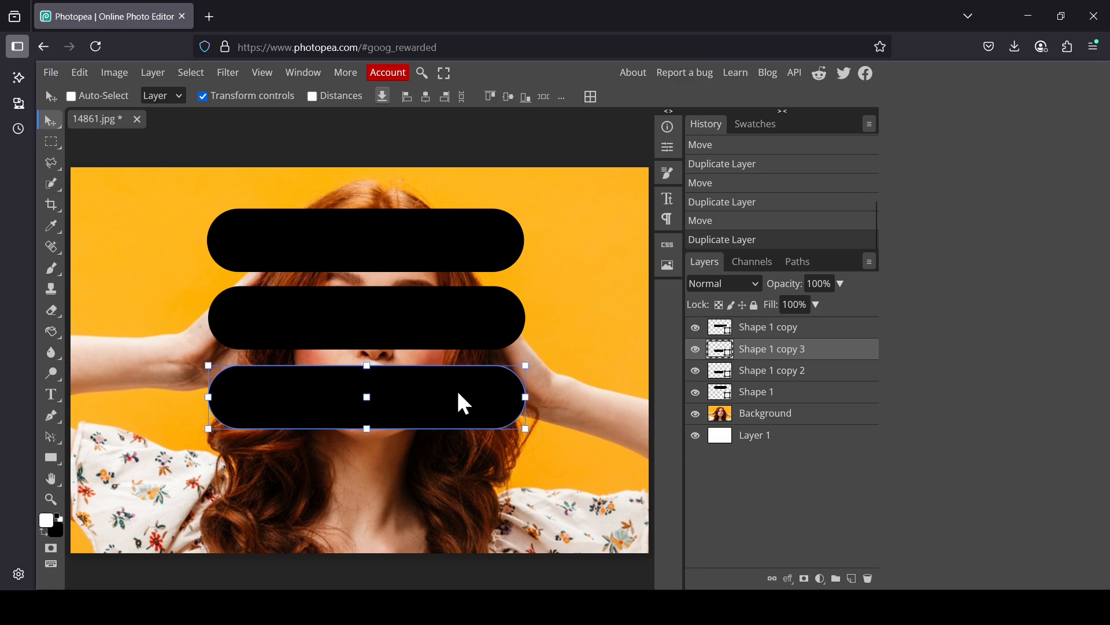
pyautogui.moveTo(456, 388); pyautogui.dragTo(455, 472)
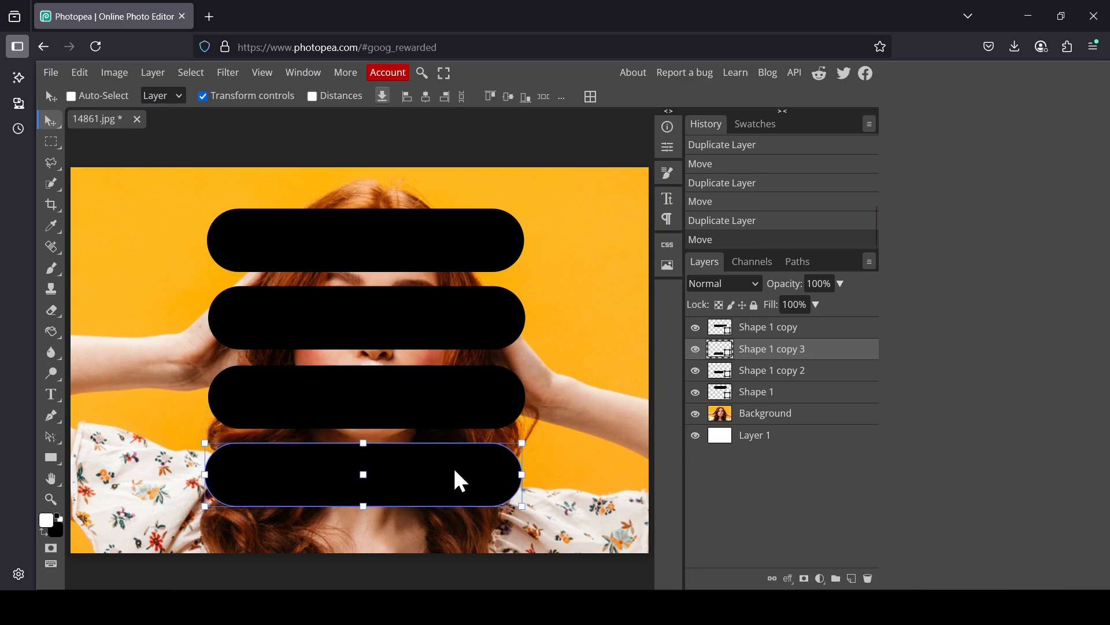
# Select all four bar layers, center them horizontally on the canvas and distribute them with equal vertical gaps
pyautogui.click(768, 328)
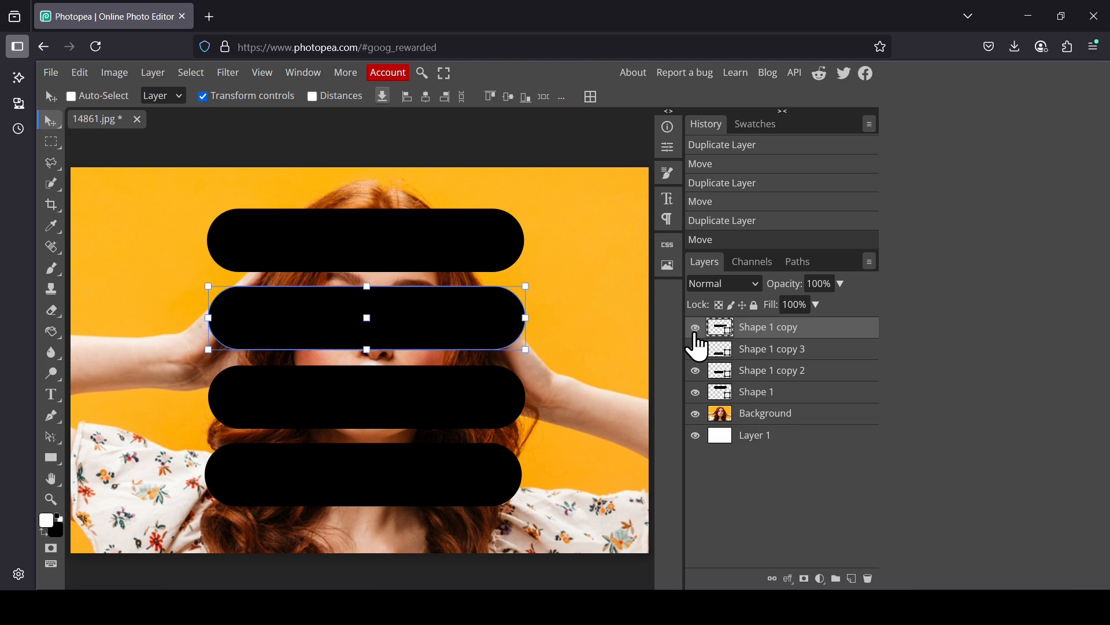
pyautogui.click(738, 393)
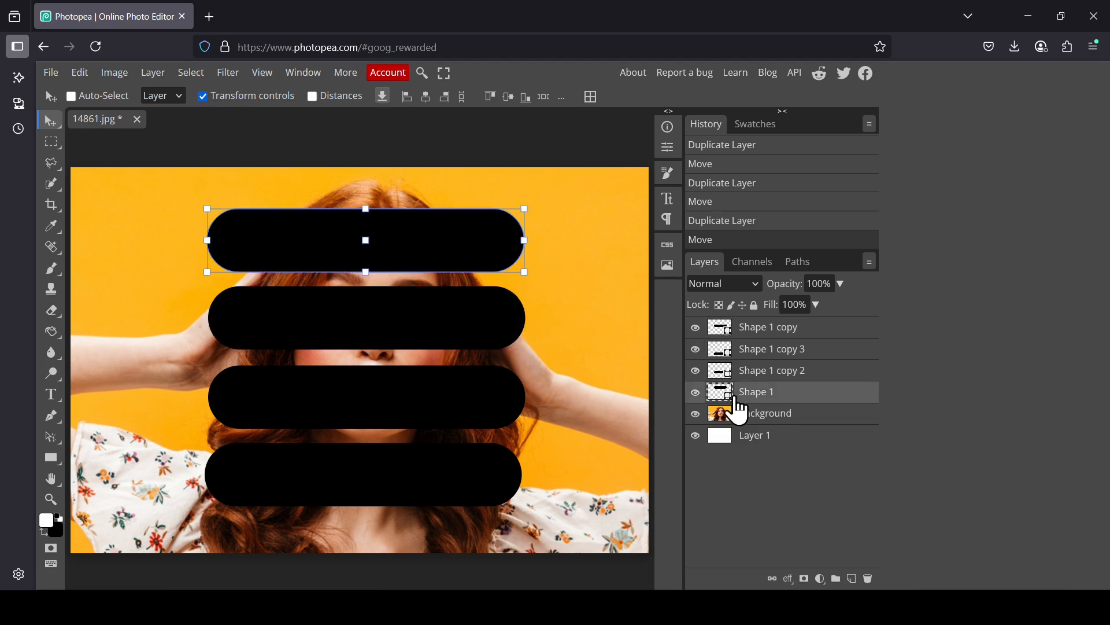
pyautogui.click(728, 334)
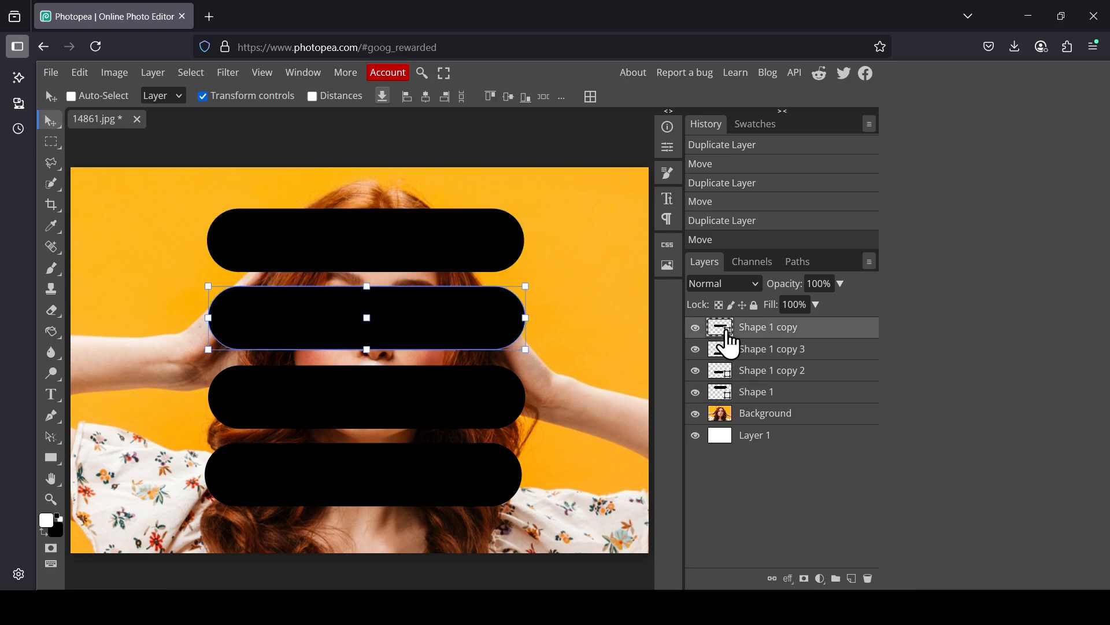
pyautogui.keyDown('shift'); pyautogui.click(748, 388); pyautogui.keyUp('shift')
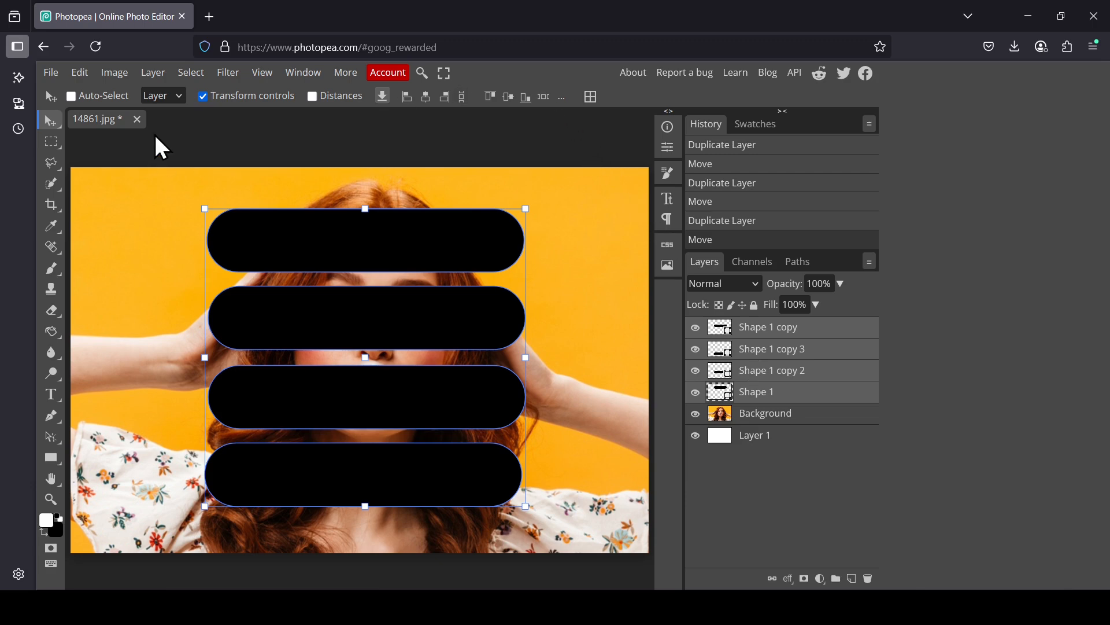
pyautogui.click(562, 98)
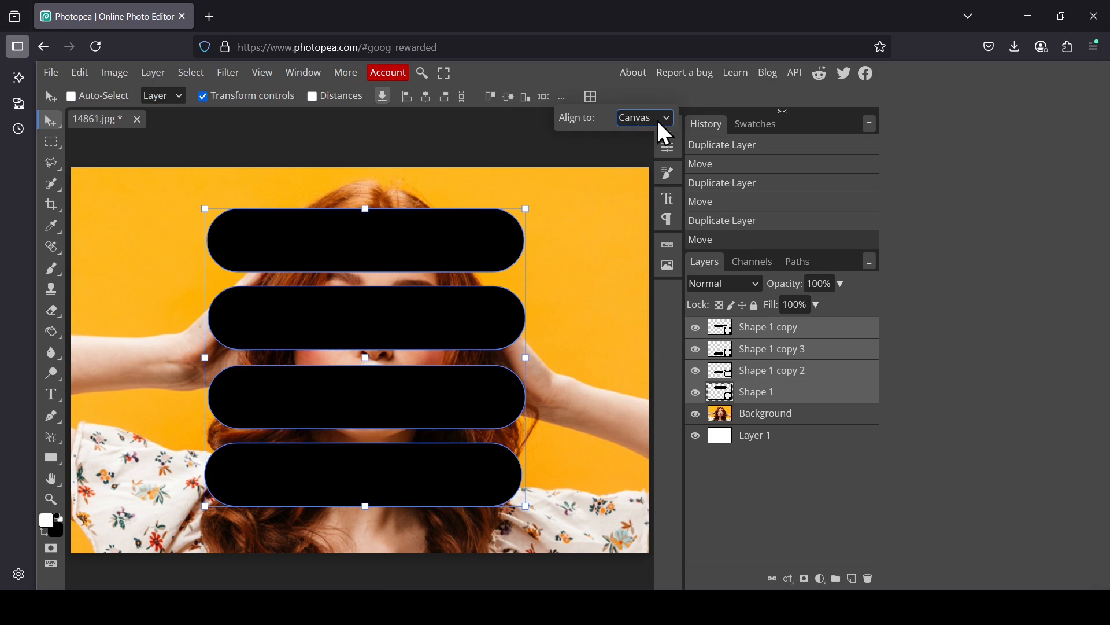
pyautogui.click(956, 210)
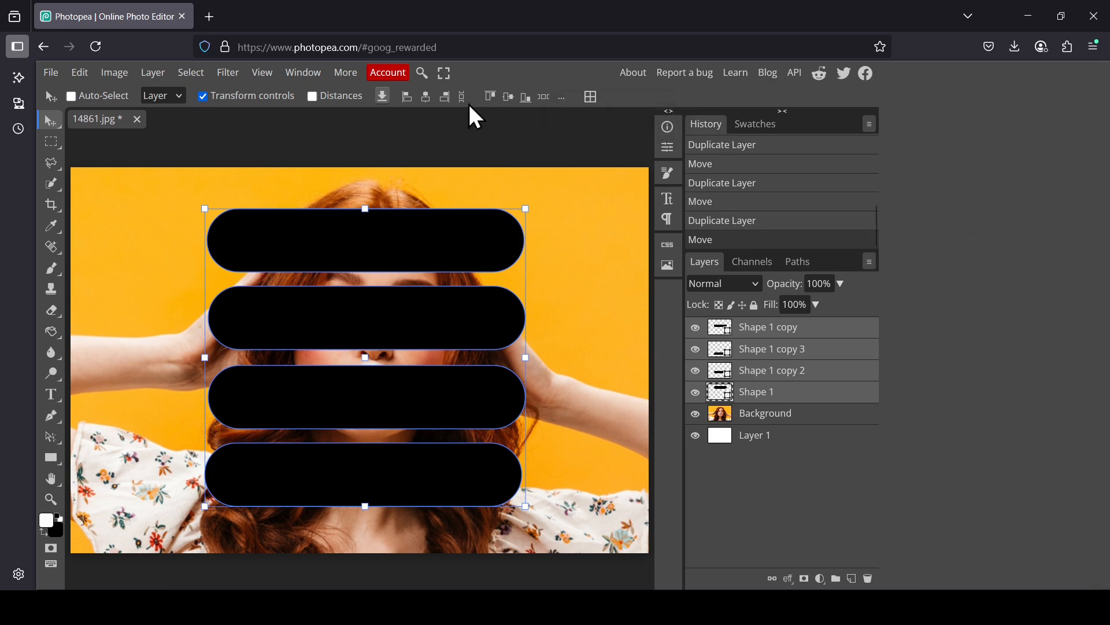
pyautogui.click(422, 99)
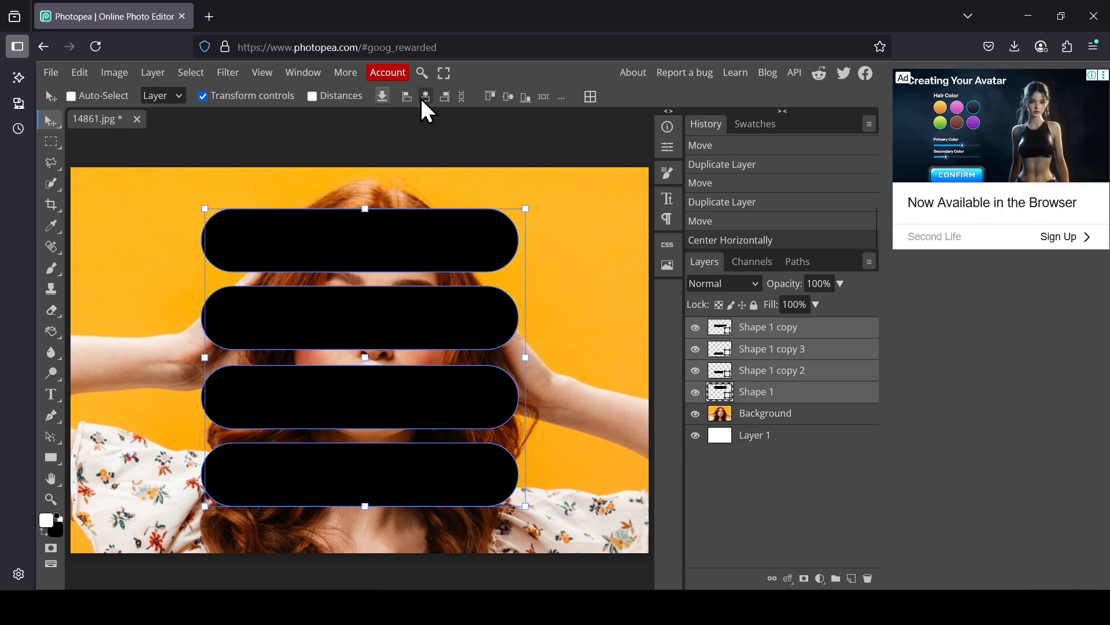
pyautogui.click(461, 98)
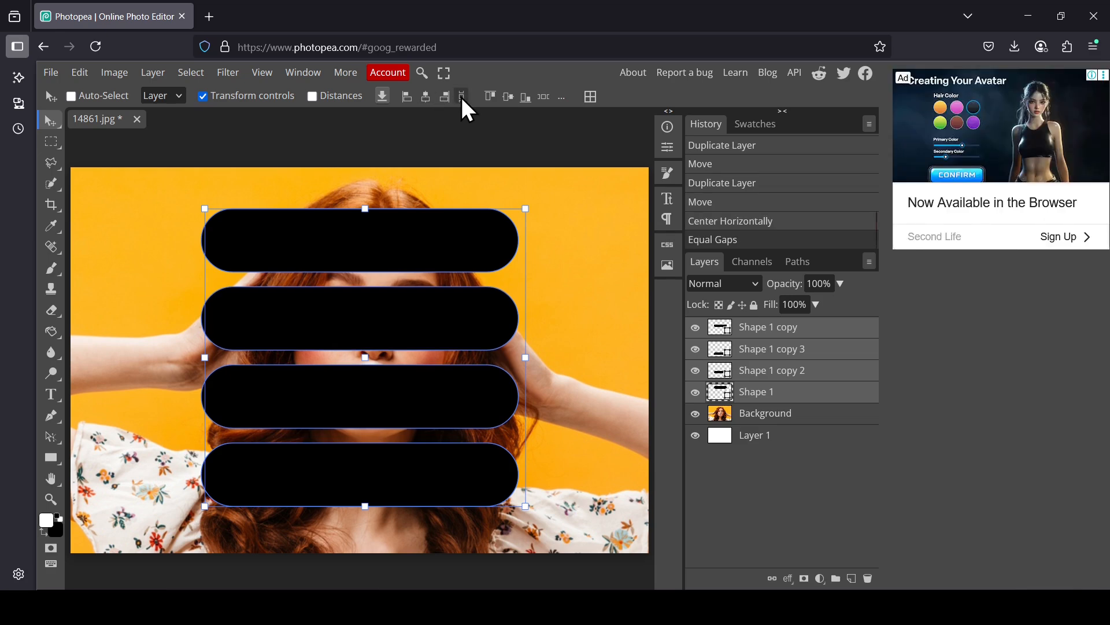
# Merge the four bars into one shape layer and transform it to 88.6% size and 40.7° rotation, centered over the face
pyautogui.rightClick(775, 346)
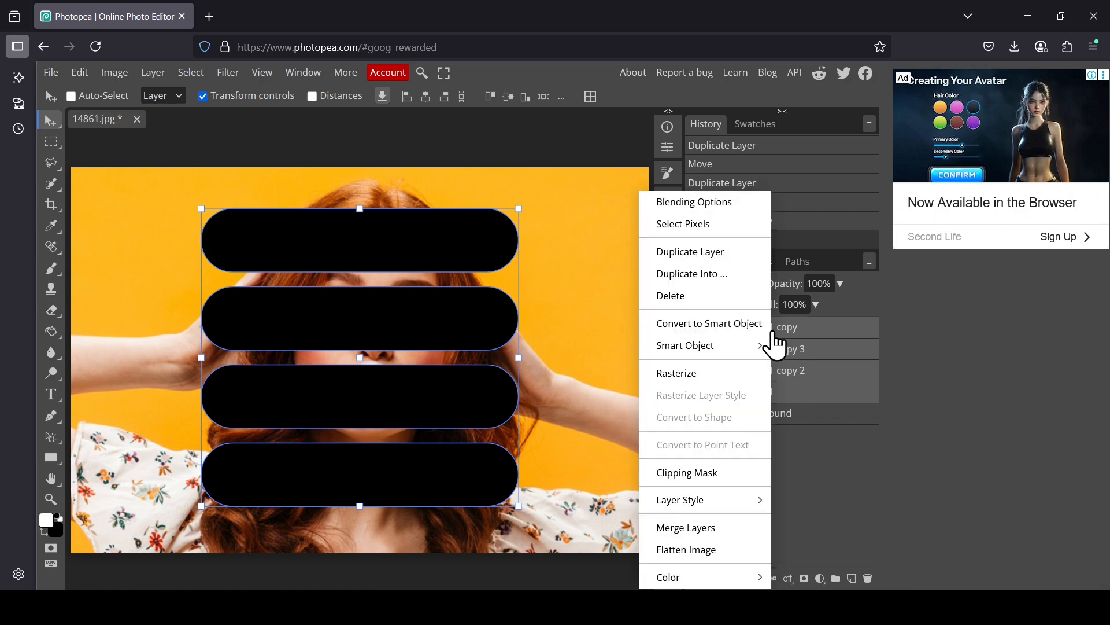
pyautogui.click(712, 529)
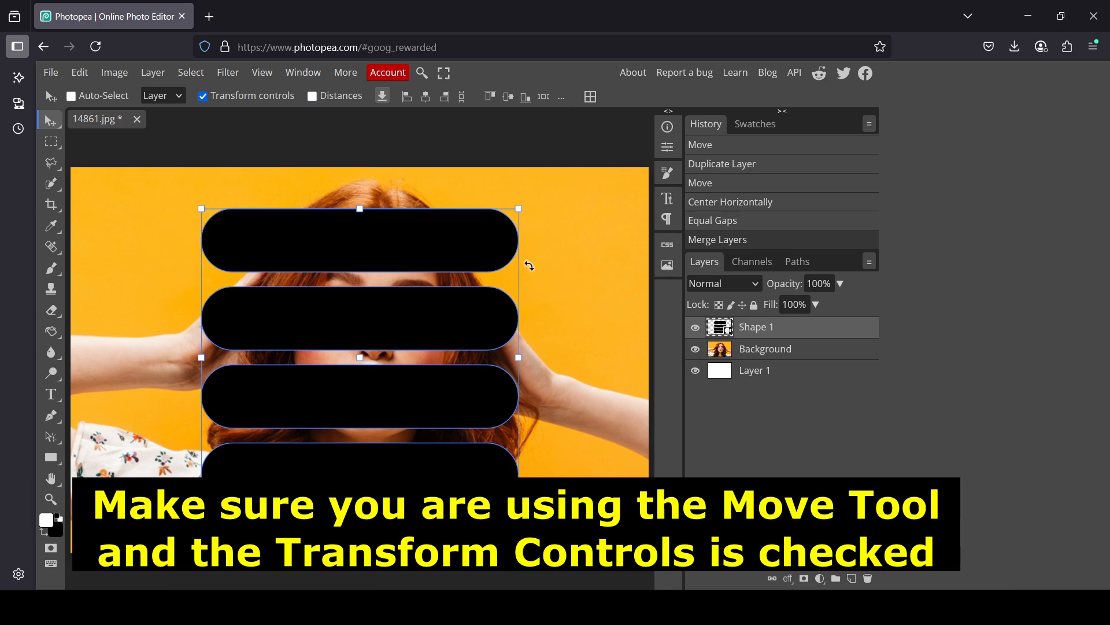
pyautogui.moveTo(528, 265); pyautogui.dragTo(556, 449)
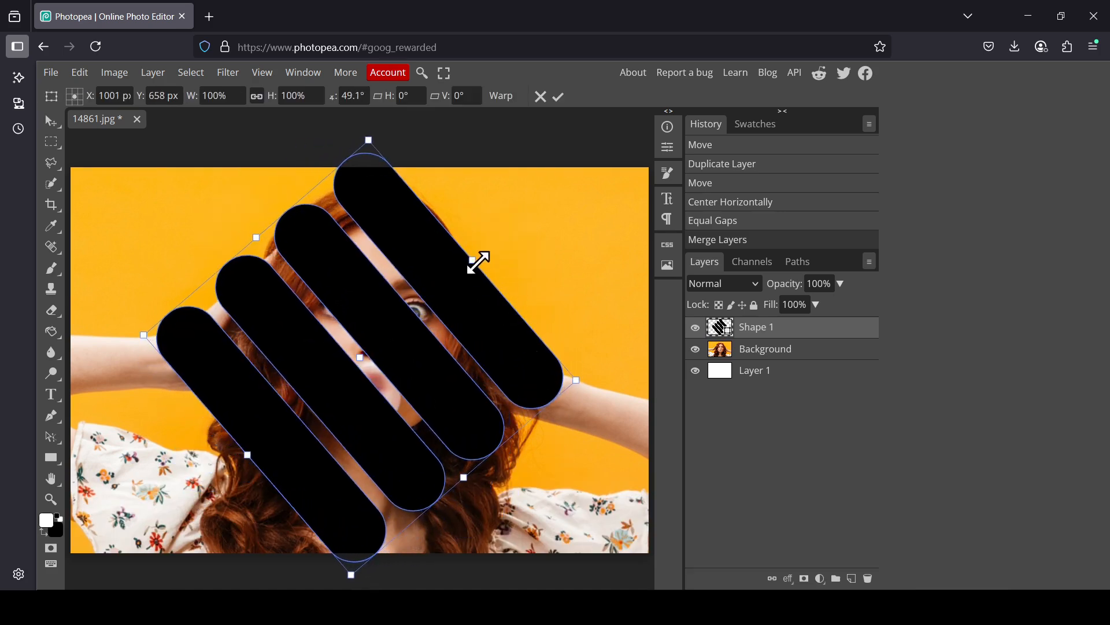
pyautogui.moveTo(479, 263); pyautogui.dragTo(436, 289)
pyautogui.moveTo(374, 337); pyautogui.dragTo(434, 320)
pyautogui.moveTo(540, 347)
pyautogui.mouseDown()
pyautogui.moveTo(506, 345)
pyautogui.moveTo(520, 348)
pyautogui.mouseUp()
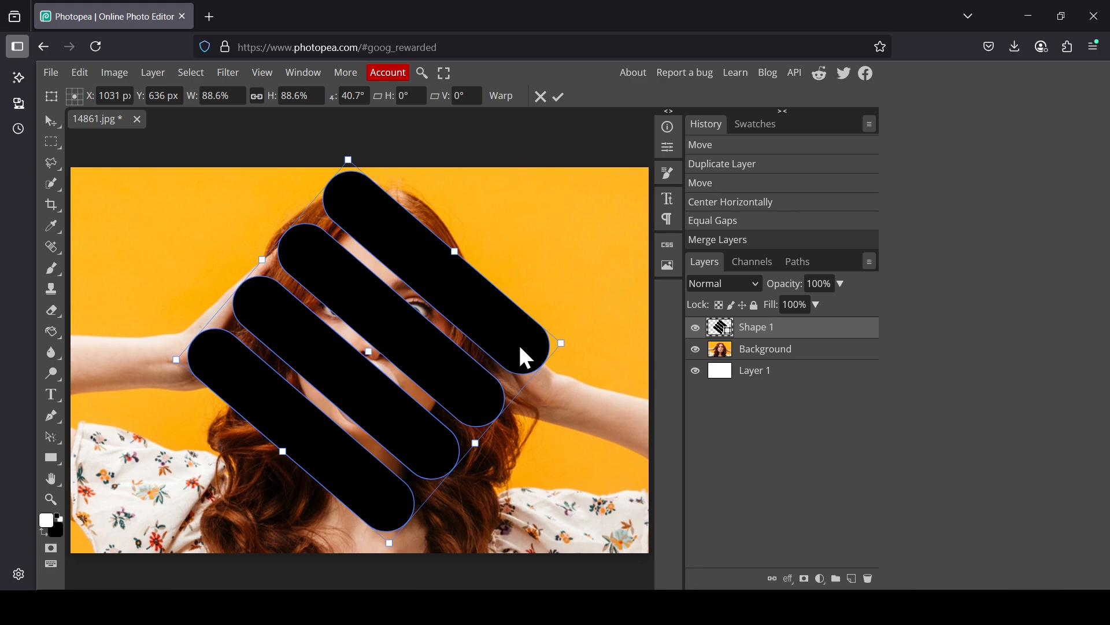
pyautogui.click(560, 100)
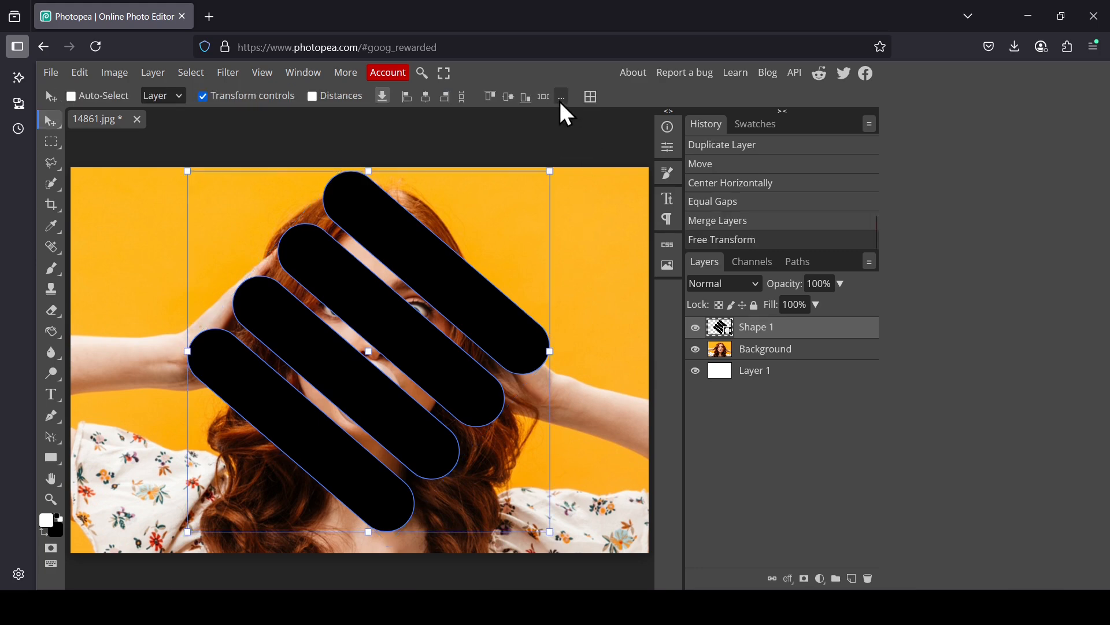
# Move the merged bar shape below the photo layer and apply the photo to it as a clipping mask
pyautogui.keyDown('alt'); pyautogui.click(697, 349); pyautogui.keyUp('alt')
pyautogui.keyDown('alt'); pyautogui.click(696, 349); pyautogui.keyUp('alt')
pyautogui.moveTo(722, 335); pyautogui.dragTo(721, 354)
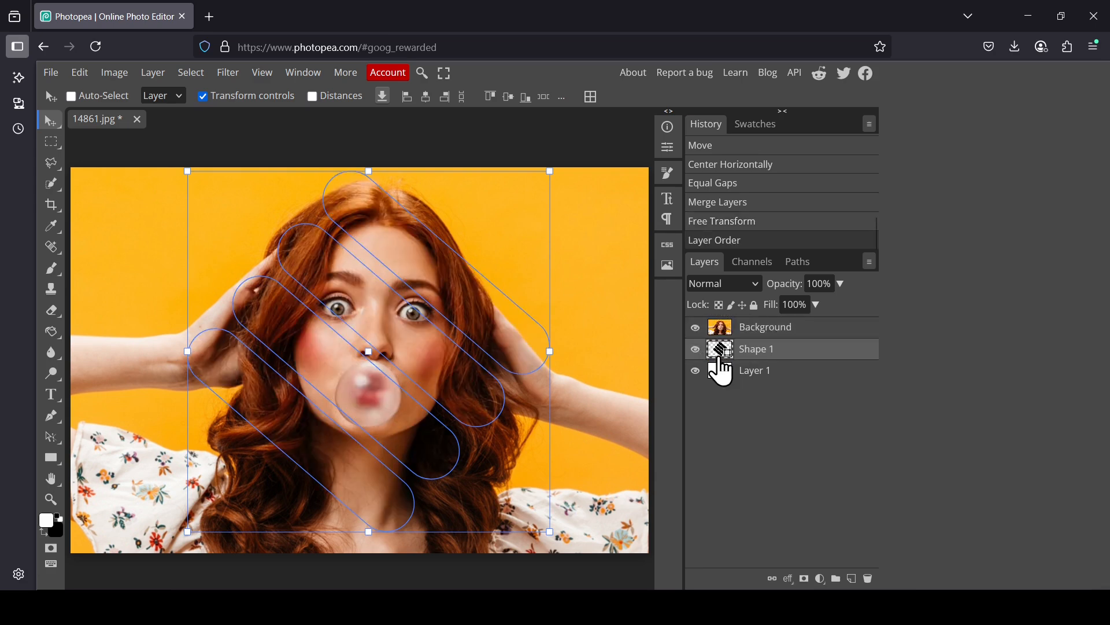
pyautogui.click(720, 328)
pyautogui.click(696, 328)
pyautogui.click(697, 328)
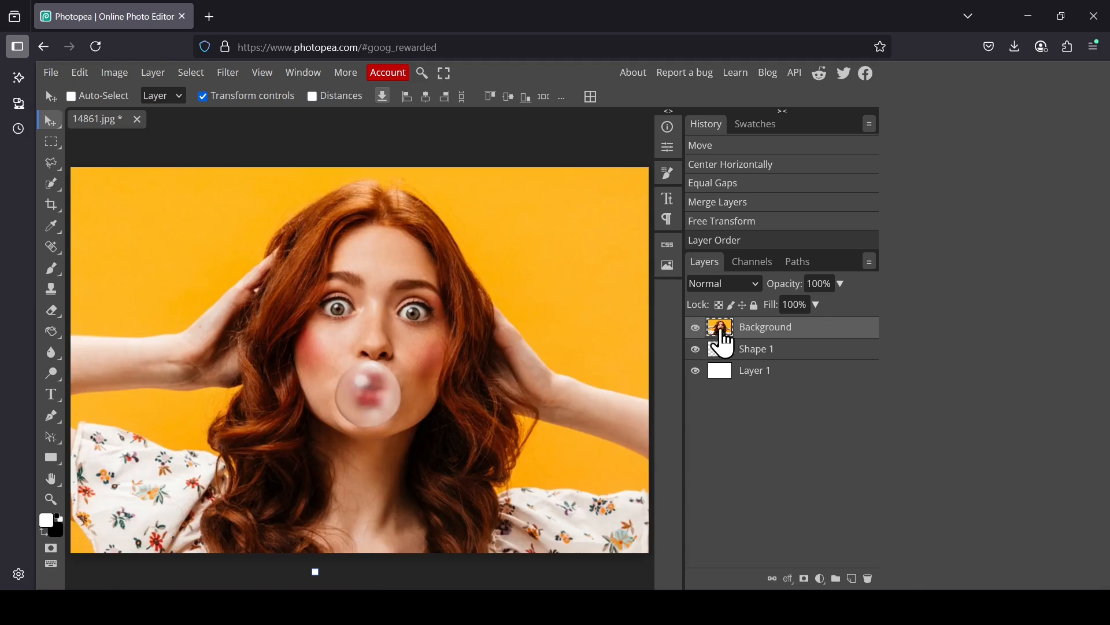
pyautogui.rightClick(720, 332)
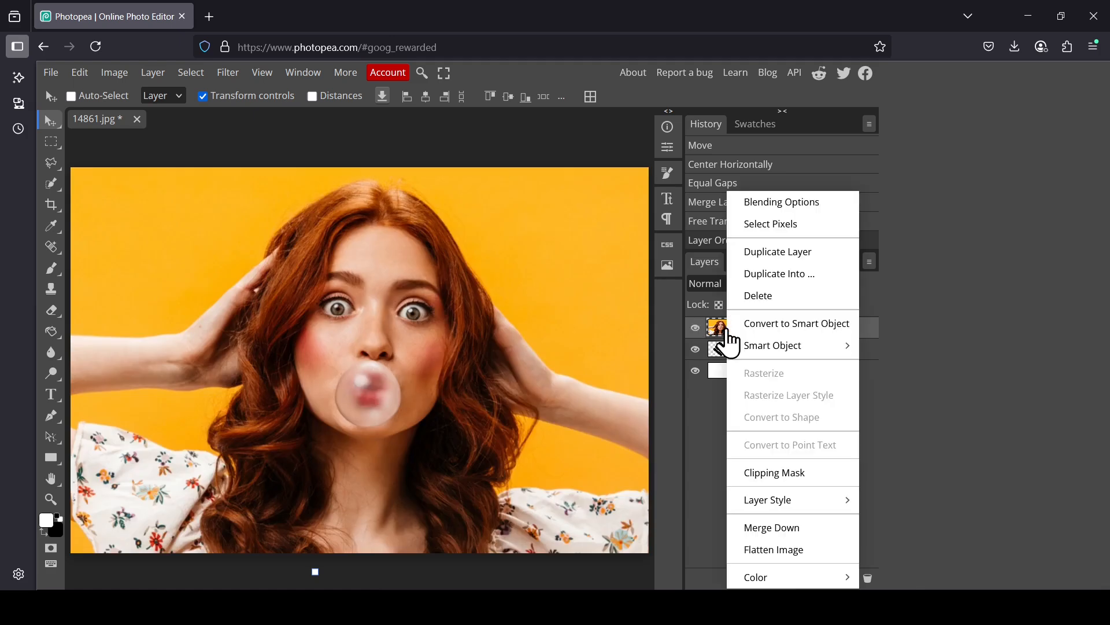
pyautogui.click(780, 473)
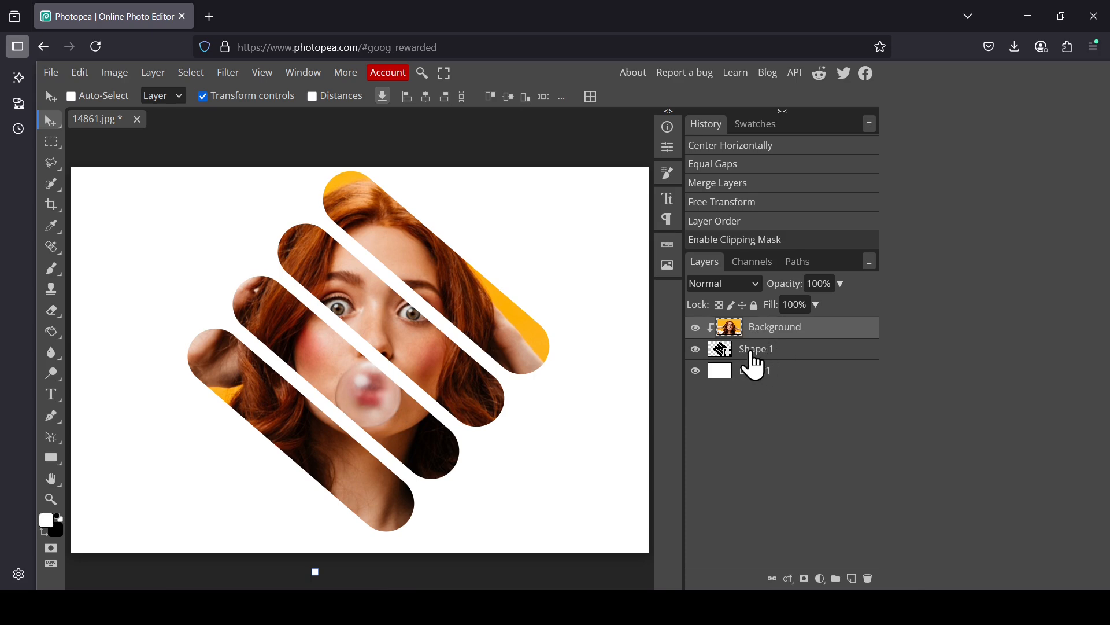
# Add a Multiply drop shadow to the bar shape layer (37% opacity, 30° angle, 11 px distance, 6% spread, 13 px size) and turn off transform controls
pyautogui.click(697, 354)
pyautogui.click(697, 354)
pyautogui.click(724, 355)
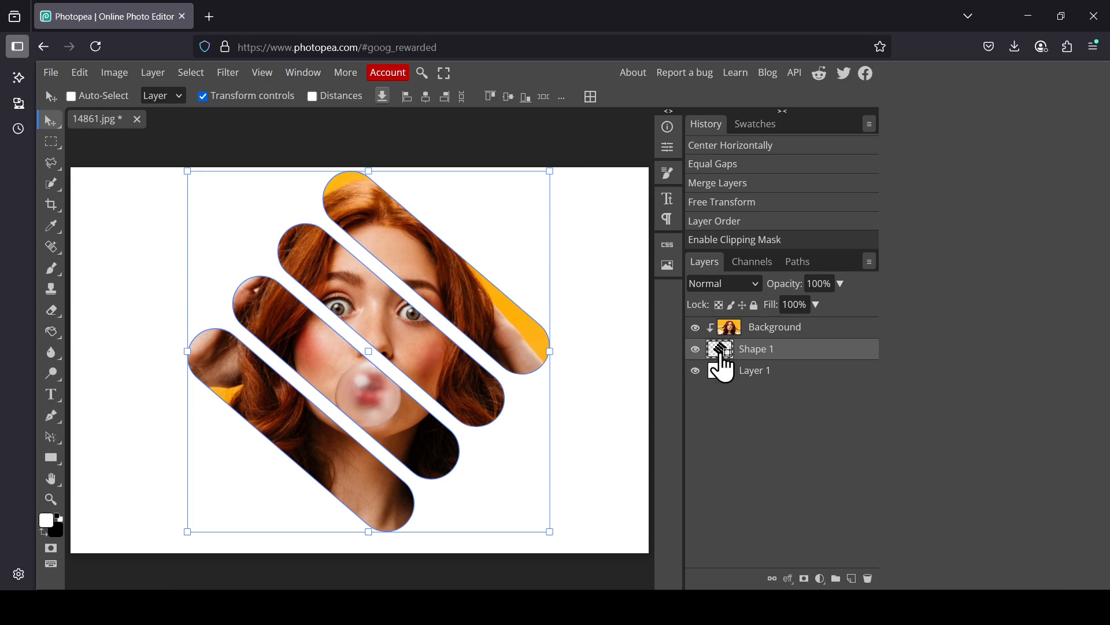
pyautogui.rightClick(722, 357)
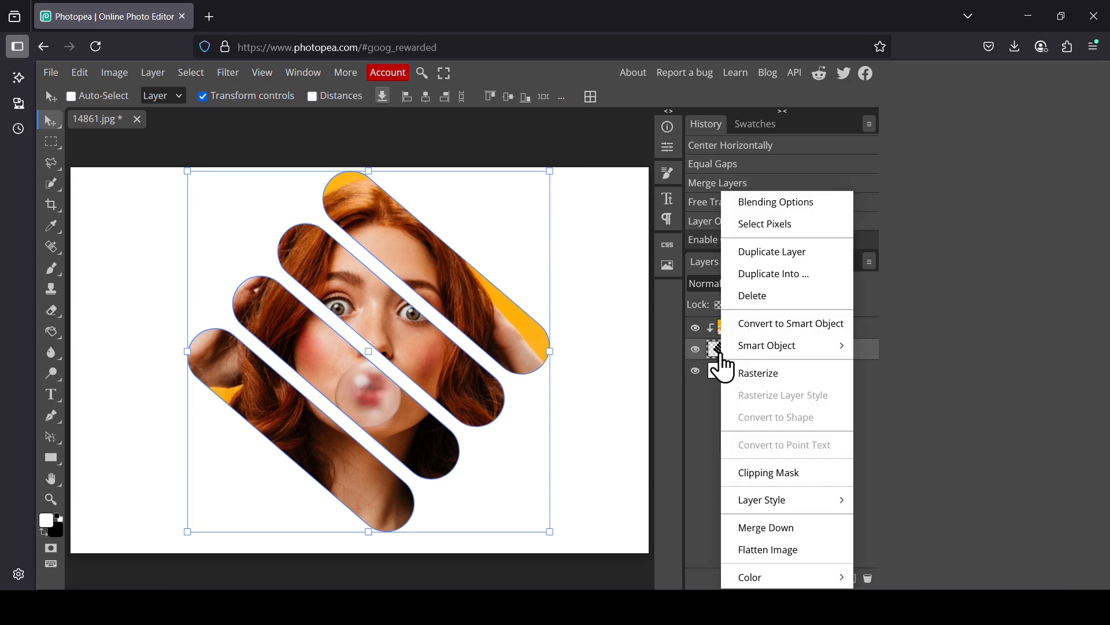
pyautogui.click(778, 202)
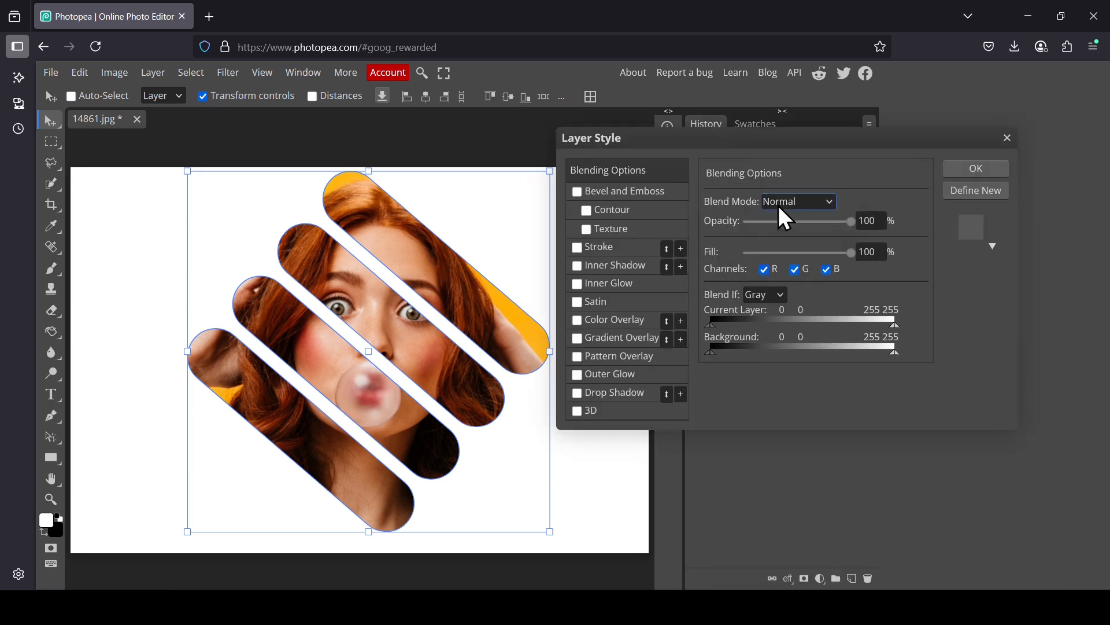
pyautogui.click(615, 393)
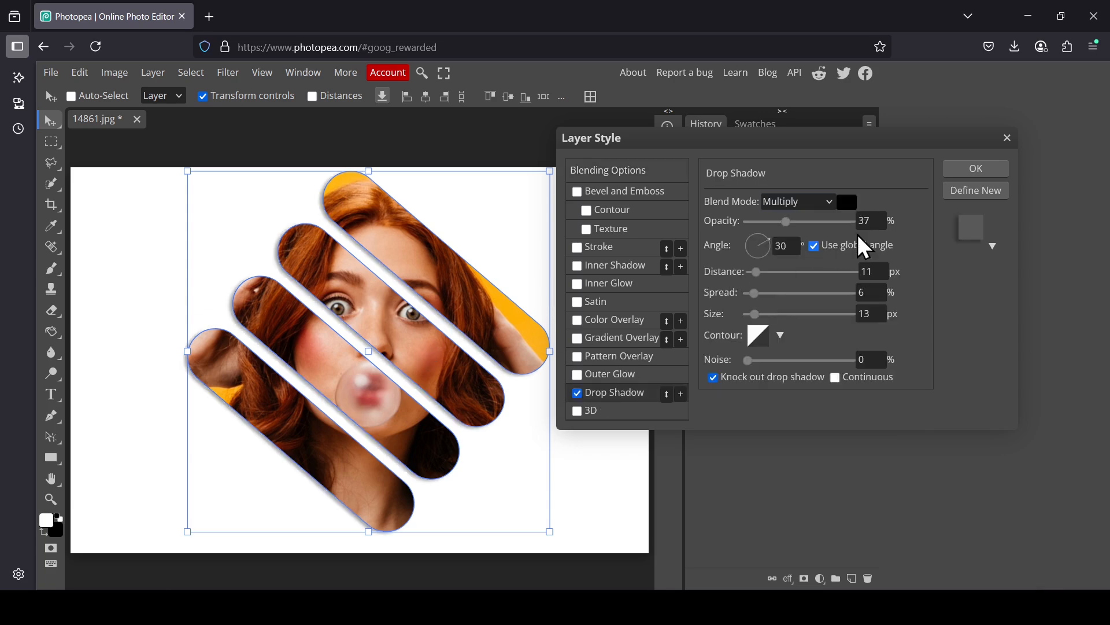
pyautogui.click(979, 170)
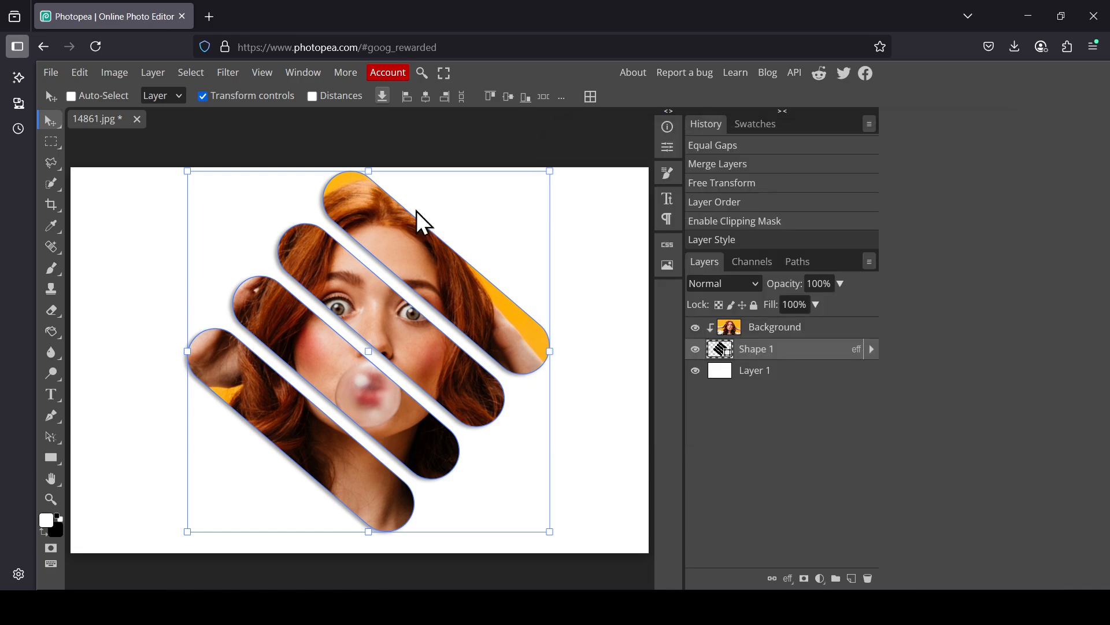
pyautogui.click(203, 96)
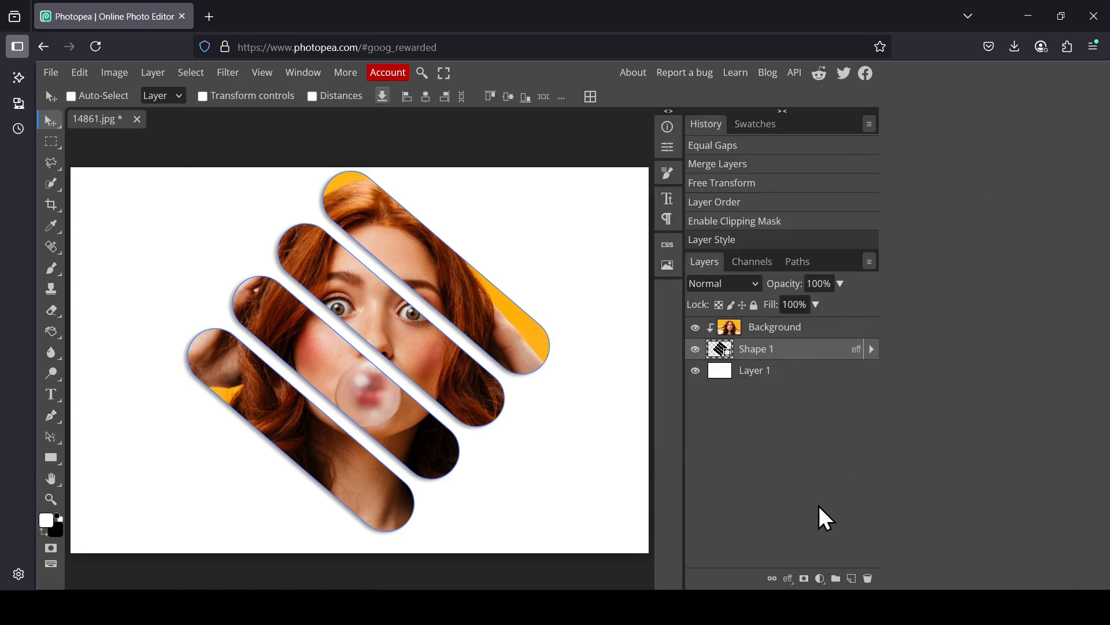